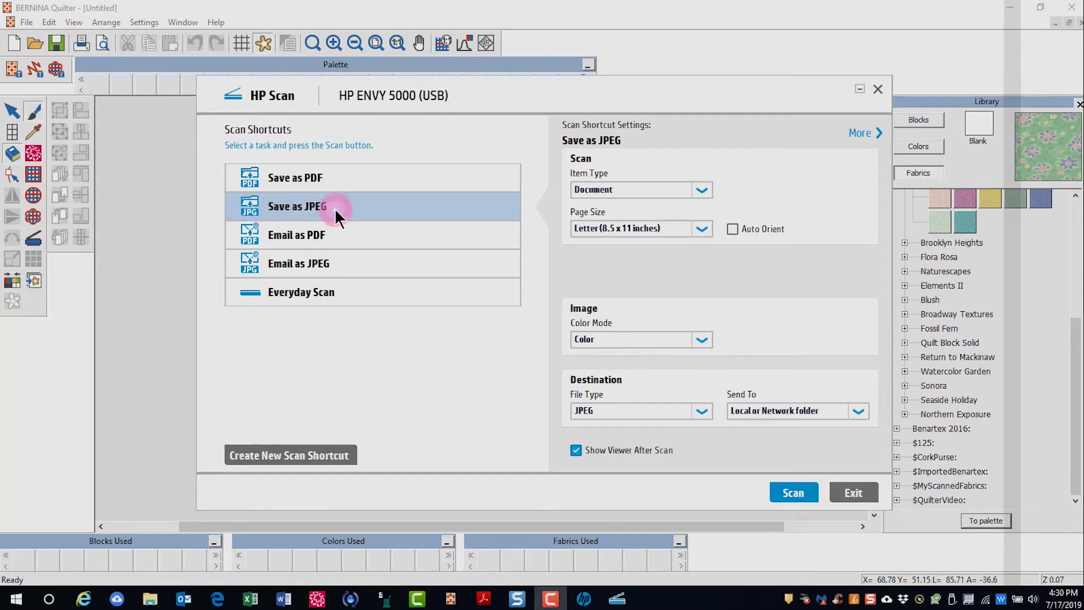
Scan the green fabric swatch and preview it with the detailed adjustments shown
{"action": "left_click", "coordinate": [794, 493]}
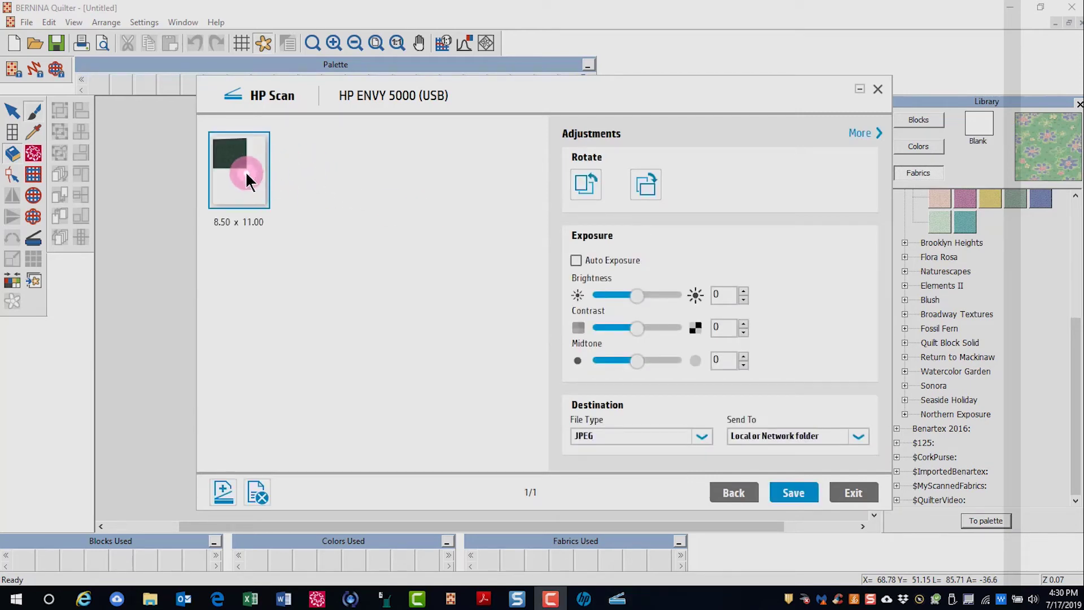
{"action": "left_click", "coordinate": [859, 133]}
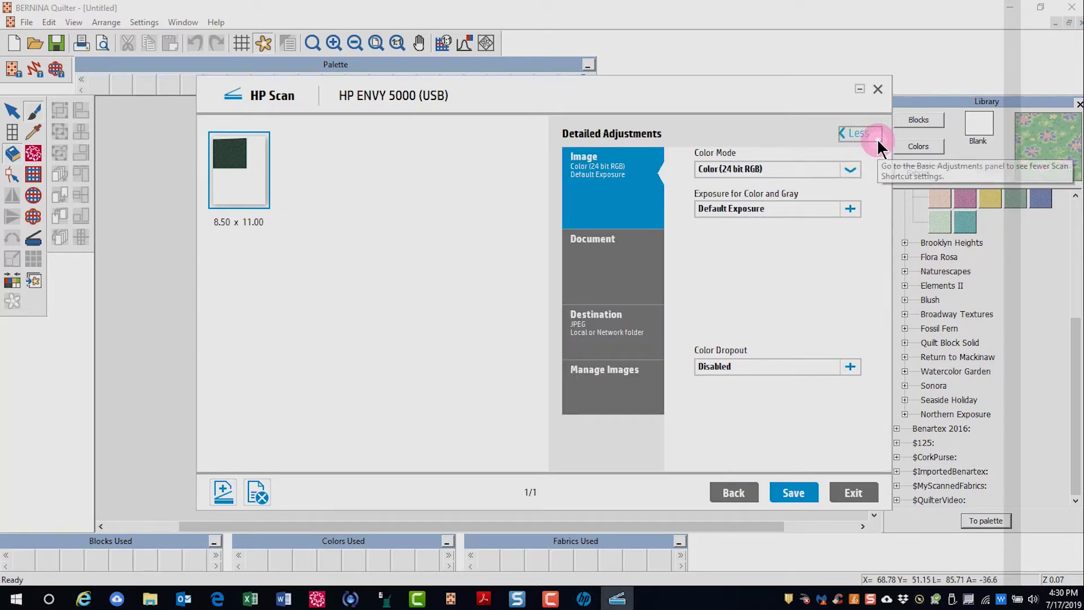
{"action": "left_click", "coordinate": [591, 385]}
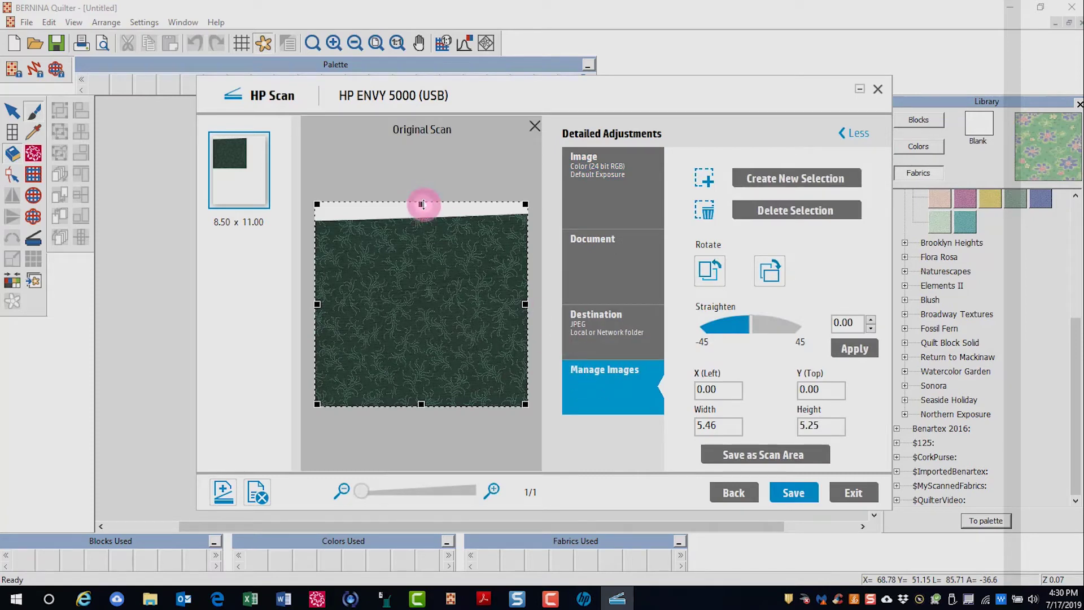
Crop the scan to about 3.69 × 3.88 inches, excluding the white border
{"action": "left_click_drag", "start_coordinate": [421, 205], "coordinate": [424, 246]}
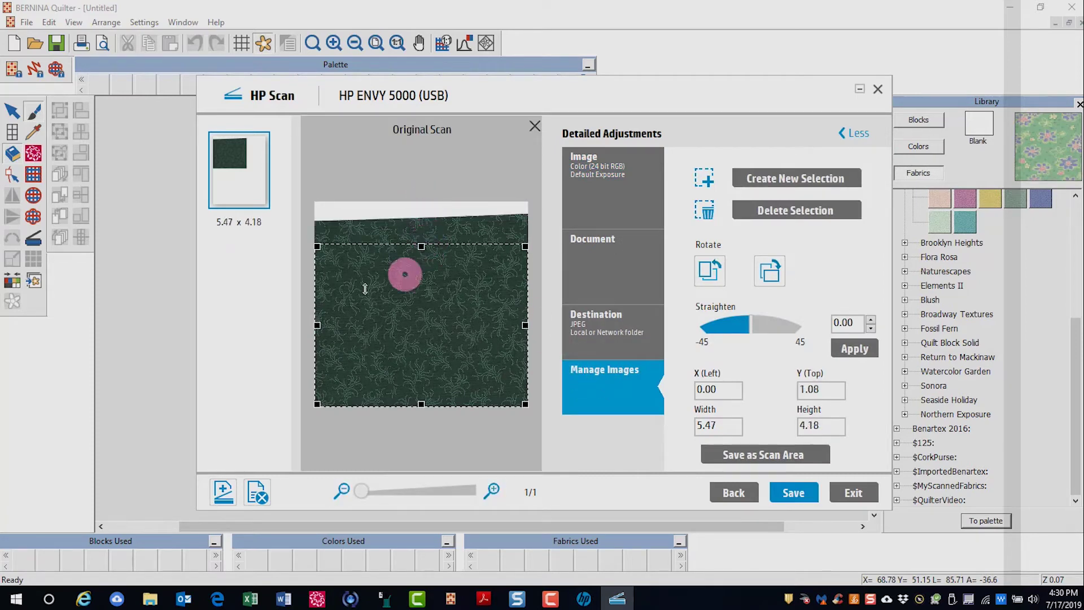
{"action": "left_click_drag", "start_coordinate": [317, 324], "coordinate": [373, 330]}
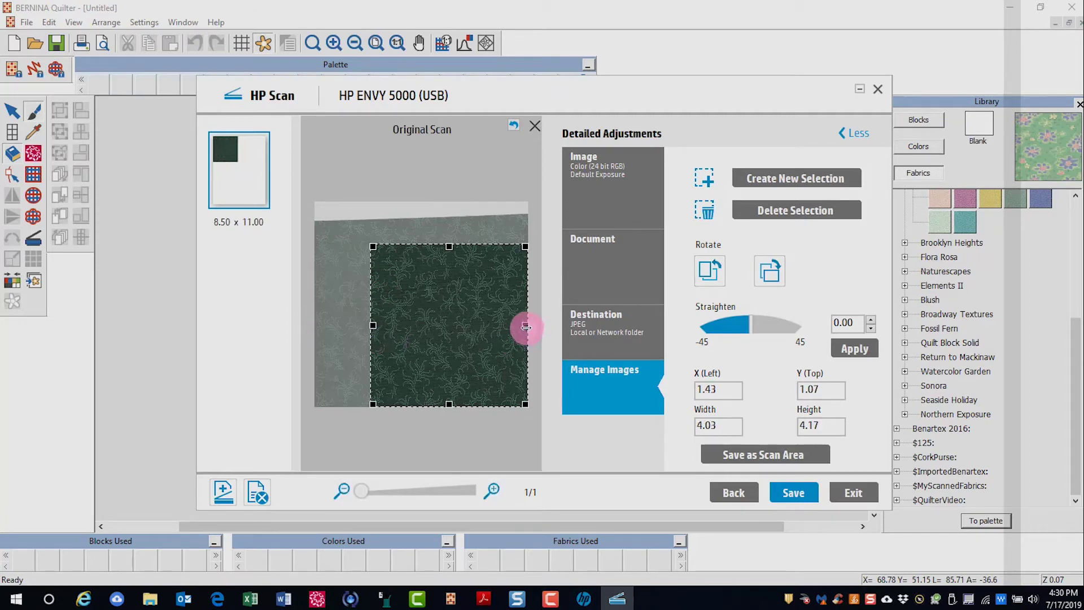
{"action": "left_click_drag", "start_coordinate": [528, 328], "coordinate": [511, 326]}
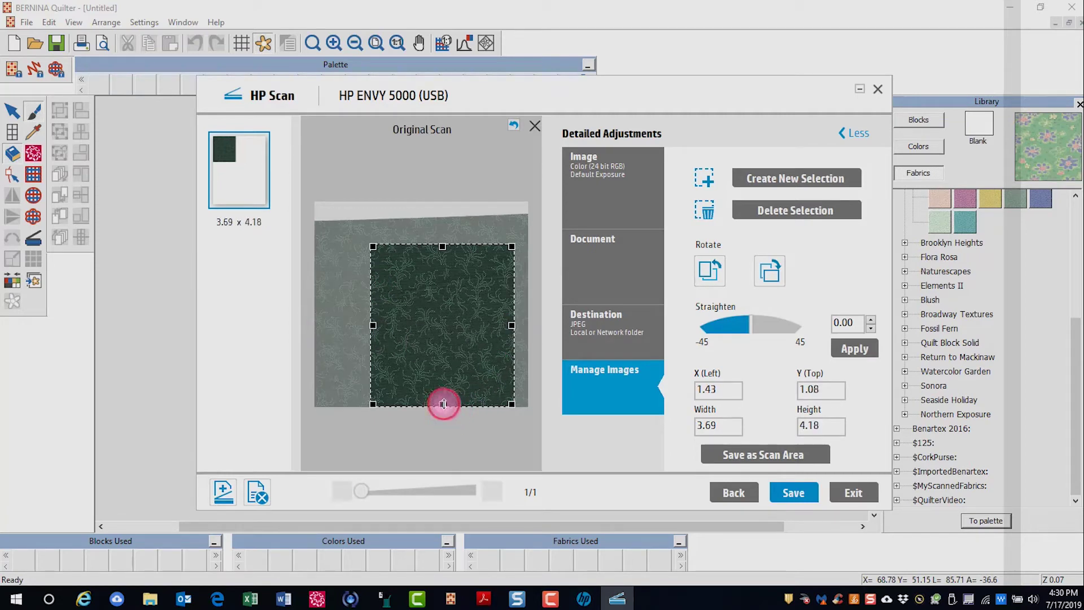
{"action": "left_click_drag", "start_coordinate": [441, 403], "coordinate": [440, 392]}
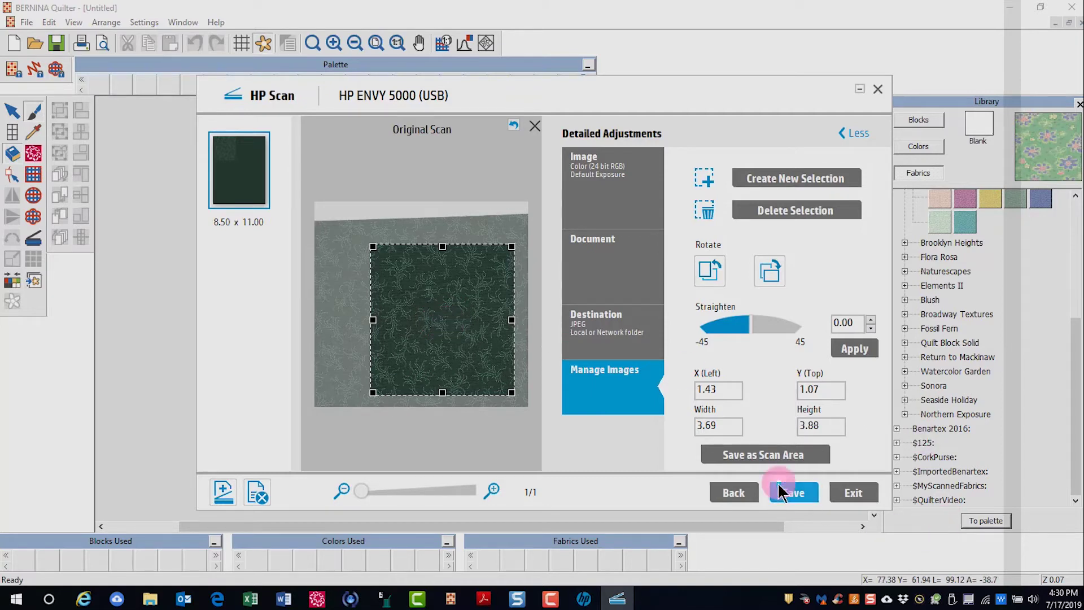
Save the cropped scan as 'Green Fabric' in Pictures > 3 Fabrics, then close HP Scan
{"action": "left_click", "coordinate": [796, 495]}
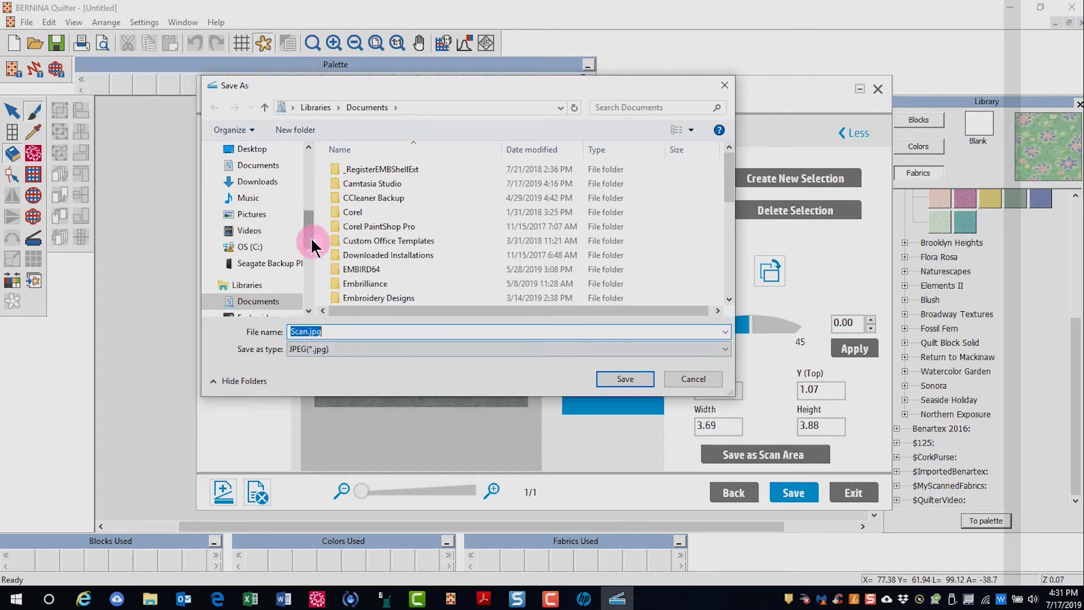
{"action": "left_click_drag", "start_coordinate": [307, 233], "coordinate": [313, 247]}
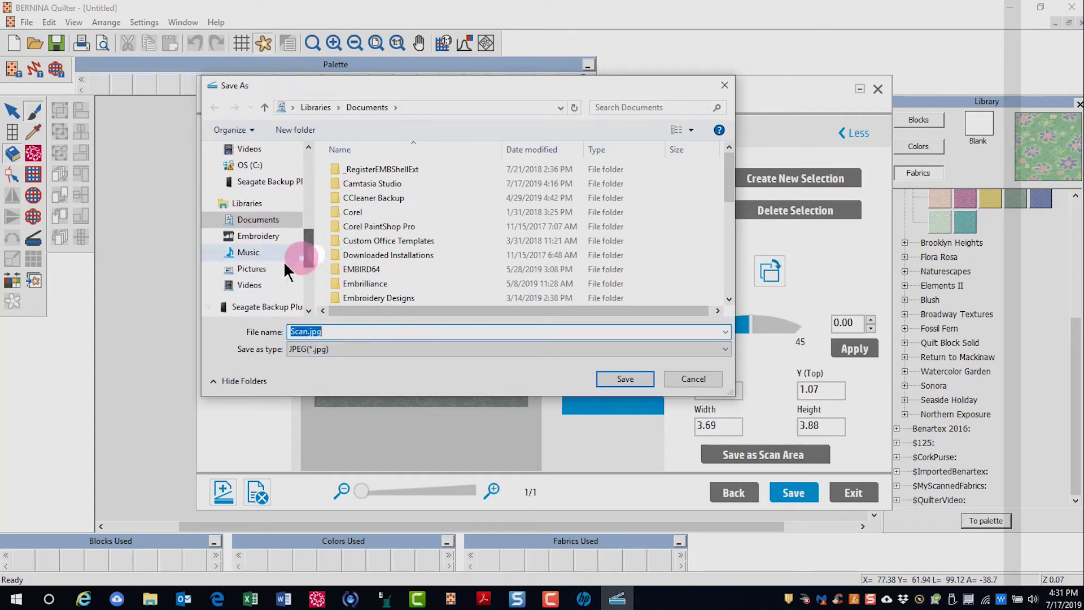
{"action": "left_click", "coordinate": [254, 271]}
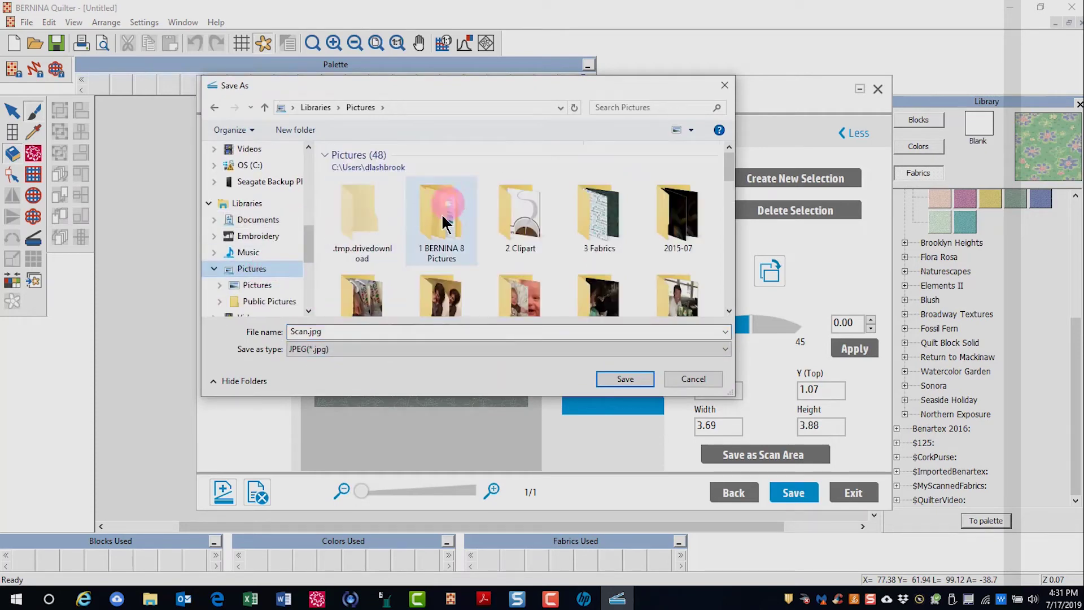
{"action": "double_click", "coordinate": [592, 220]}
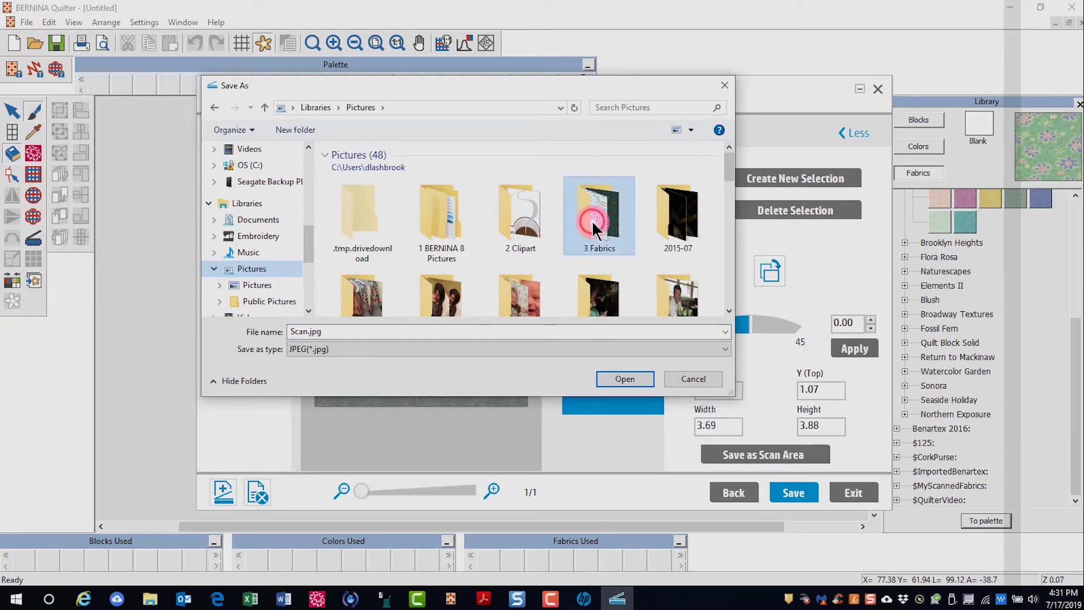
{"action": "left_click", "coordinate": [357, 336]}
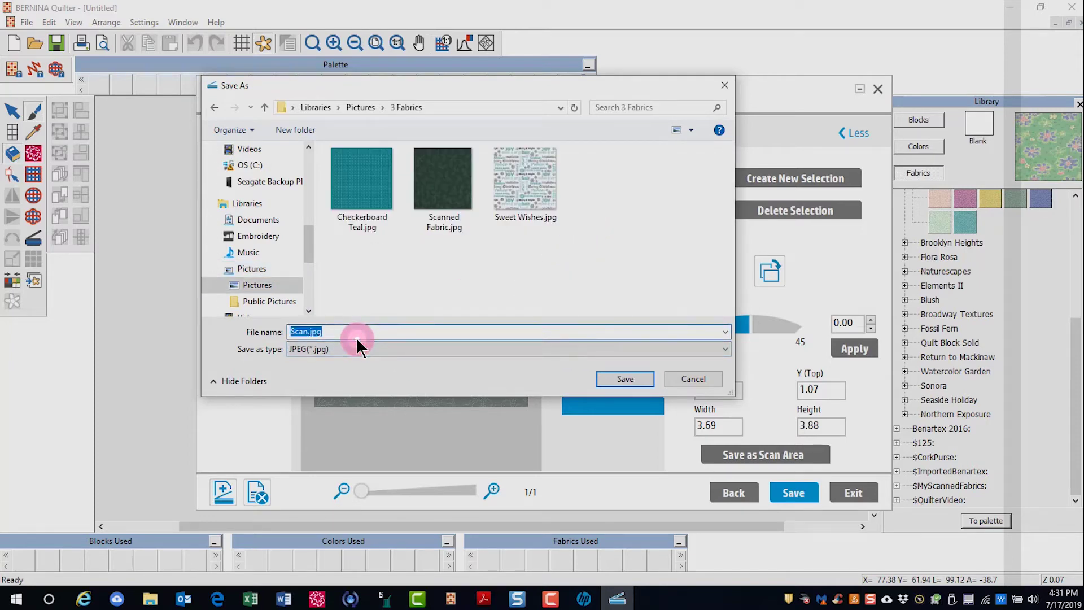
{"action": "type", "text": "Green Fabric"}
{"action": "left_click", "coordinate": [607, 380]}
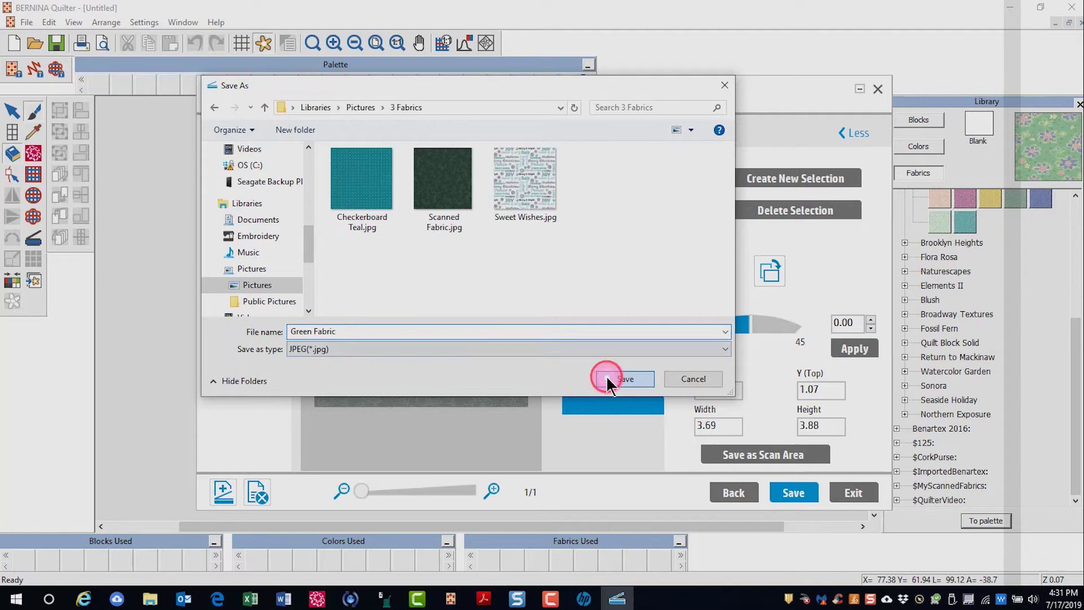
{"action": "left_click", "coordinate": [880, 90]}
{"action": "left_click", "coordinate": [878, 90]}
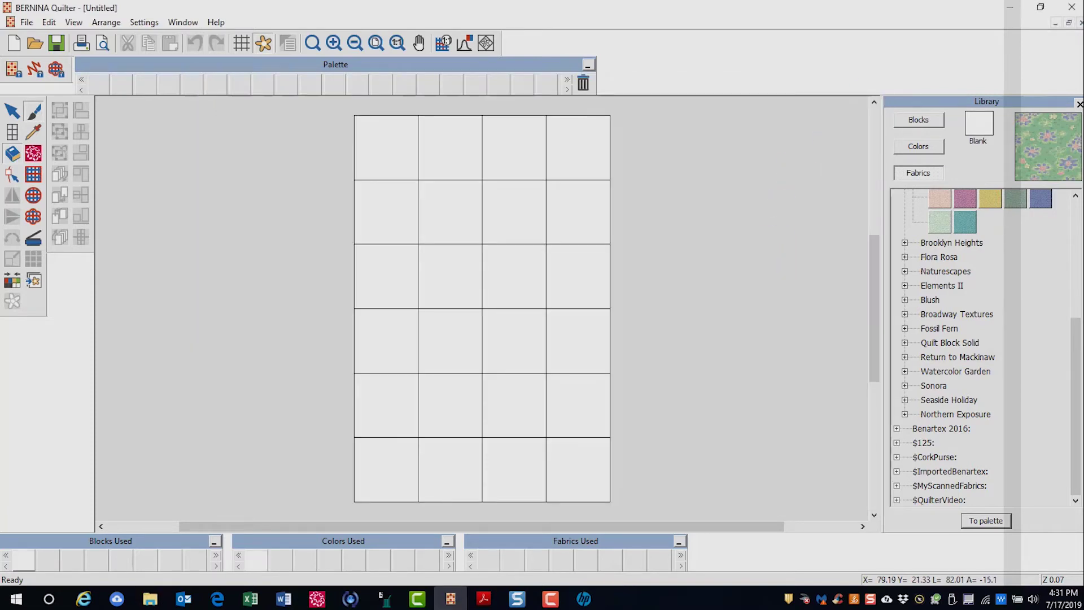
Open the Fabric Library Manager from the File menu
{"action": "key", "text": "F10"}
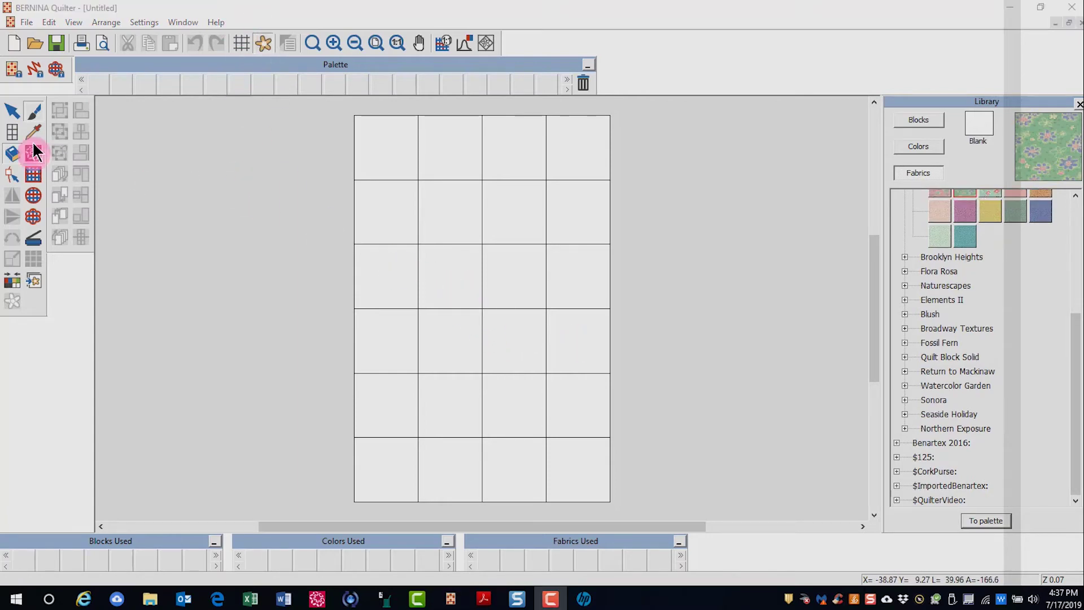
{"action": "left_click", "coordinate": [25, 22]}
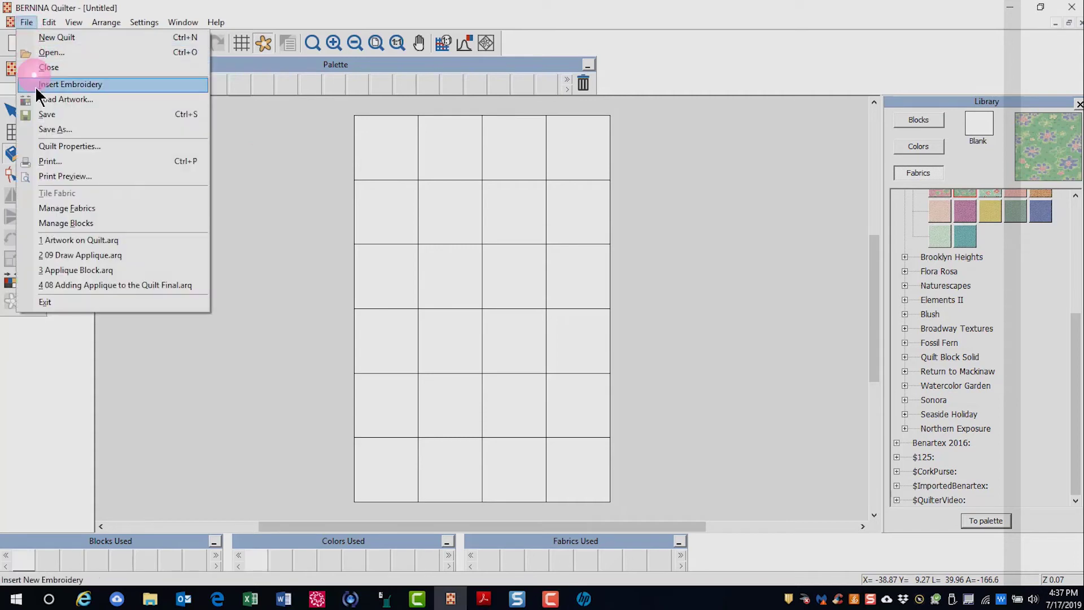
{"action": "left_click", "coordinate": [55, 208]}
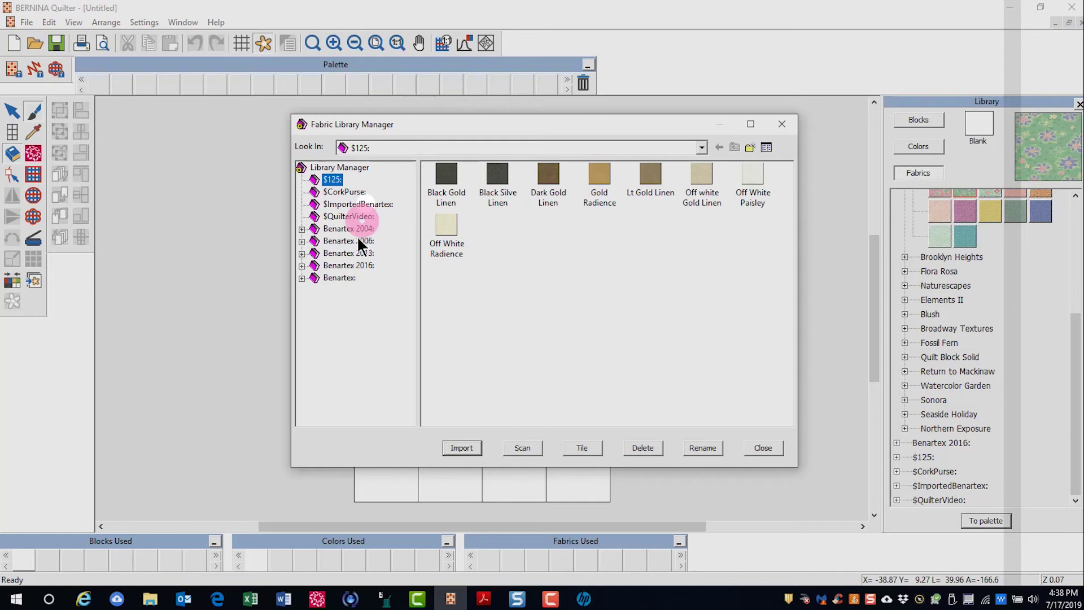
Create a new empty library named $ScannedFabrics and open it
{"action": "right_click", "coordinate": [352, 339]}
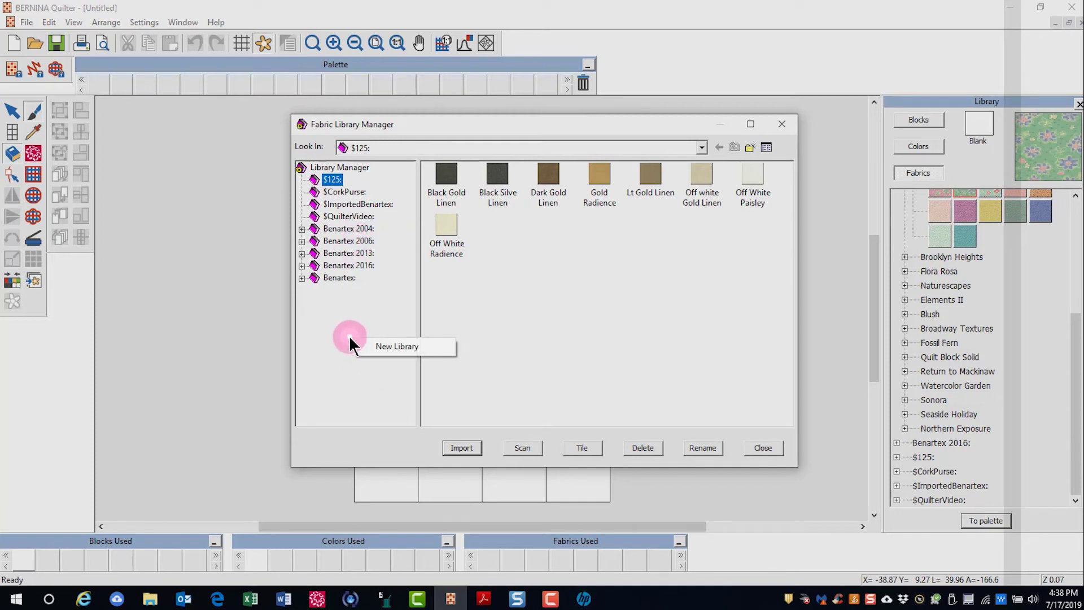
{"action": "left_click", "coordinate": [378, 346]}
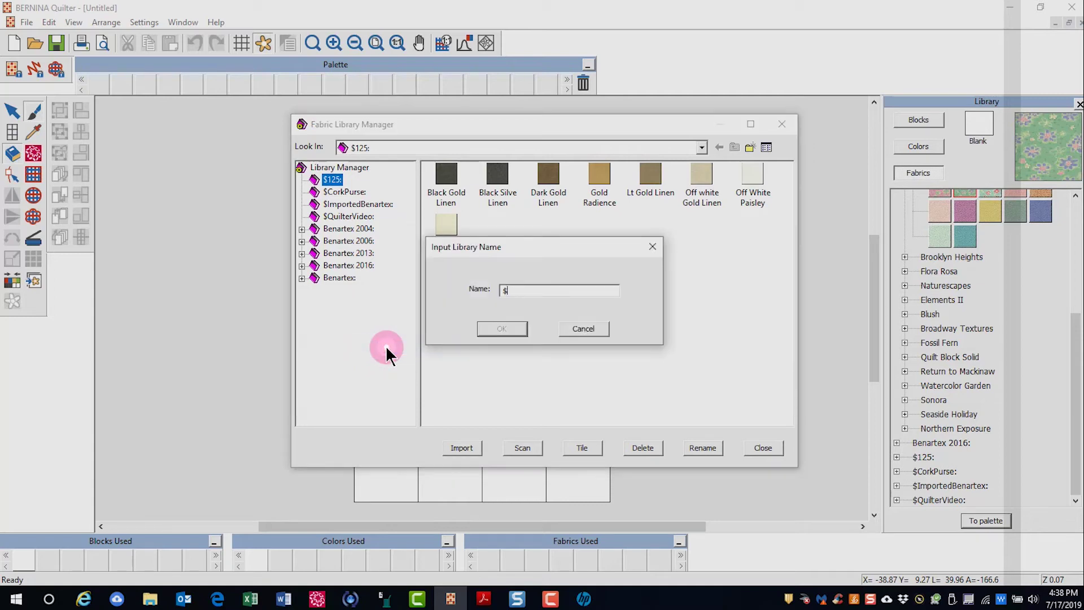
{"action": "type", "text": "Quilter"}
{"action": "key", "text": "BackSpace"}
{"action": "key", "text": "BackSpace"}
{"action": "key", "text": "BackSpace"}
{"action": "type", "text": "ScannedFabrics"}
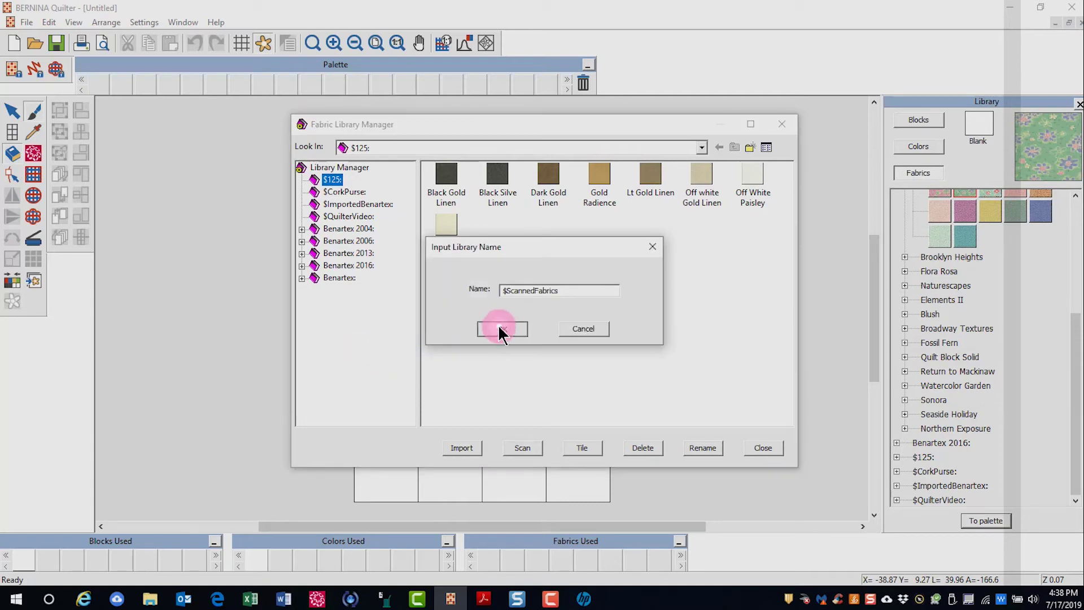
{"action": "left_click", "coordinate": [500, 328]}
{"action": "left_click", "coordinate": [346, 229]}
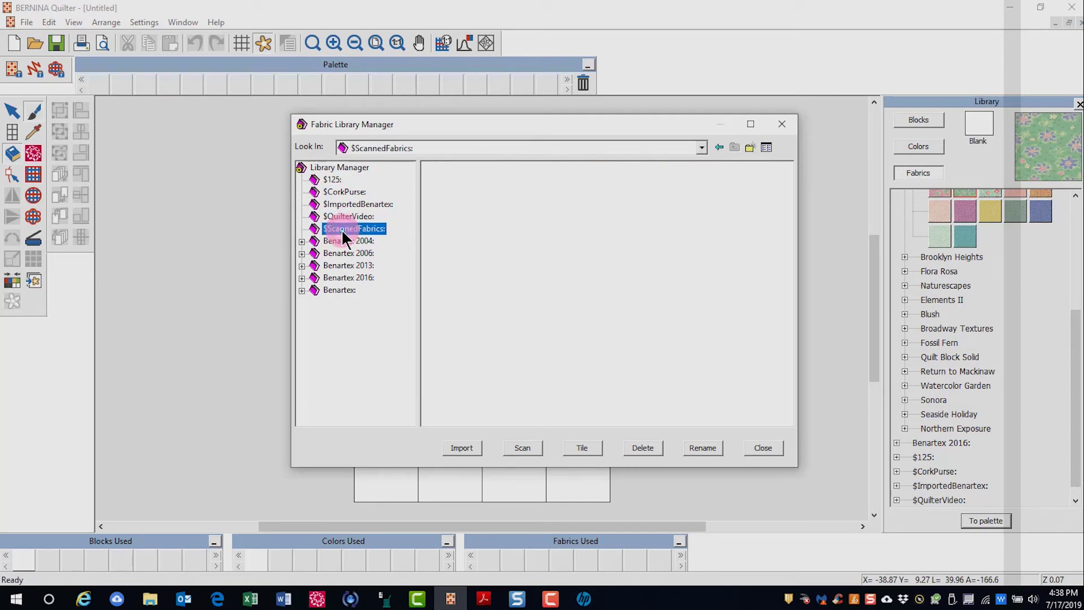
Scan the green swirl swatch in colour with the HP ENVY 5000 (USB) scanner
{"action": "left_click", "coordinate": [525, 449]}
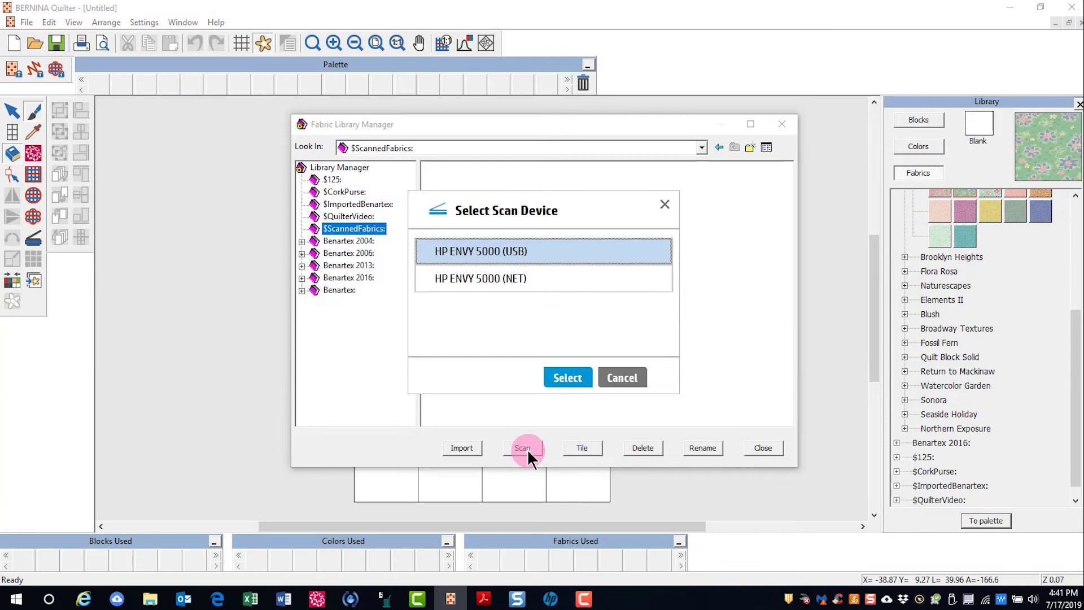
{"action": "left_click", "coordinate": [570, 376]}
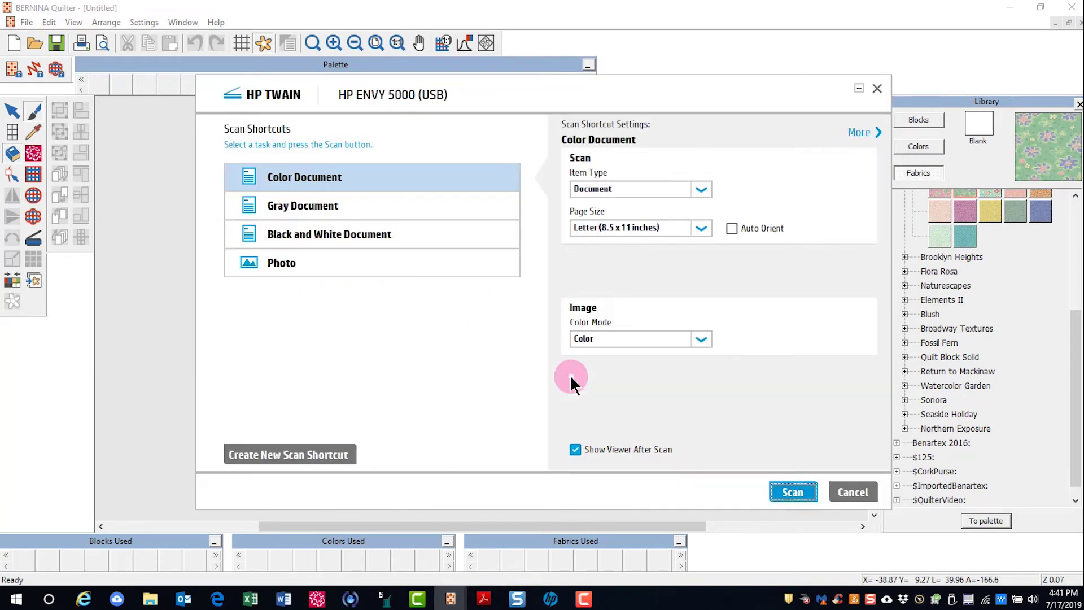
{"action": "left_click", "coordinate": [791, 491]}
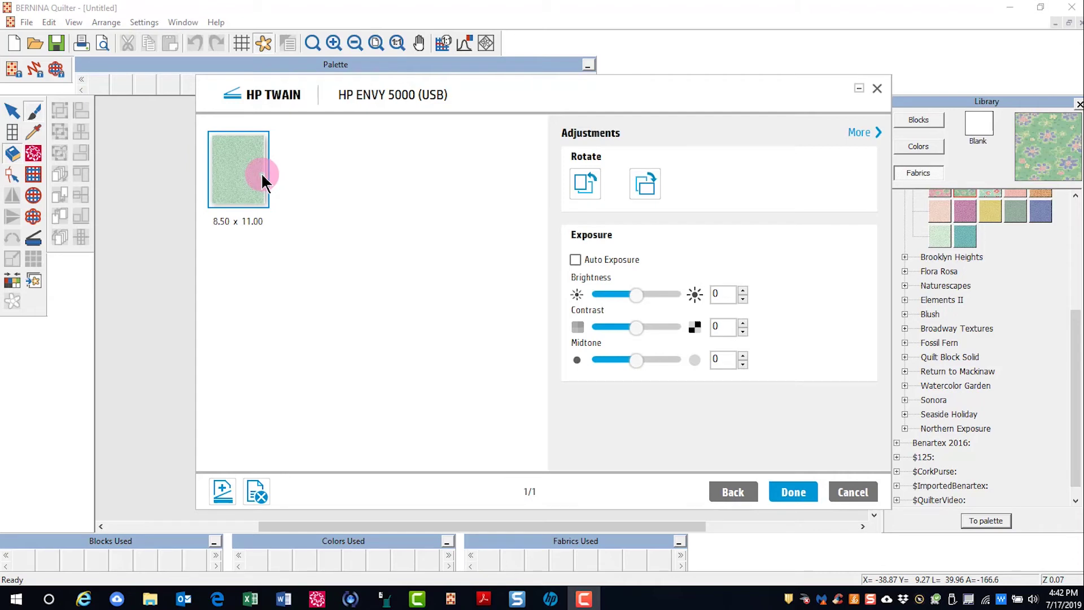
{"action": "left_click", "coordinate": [791, 491]}
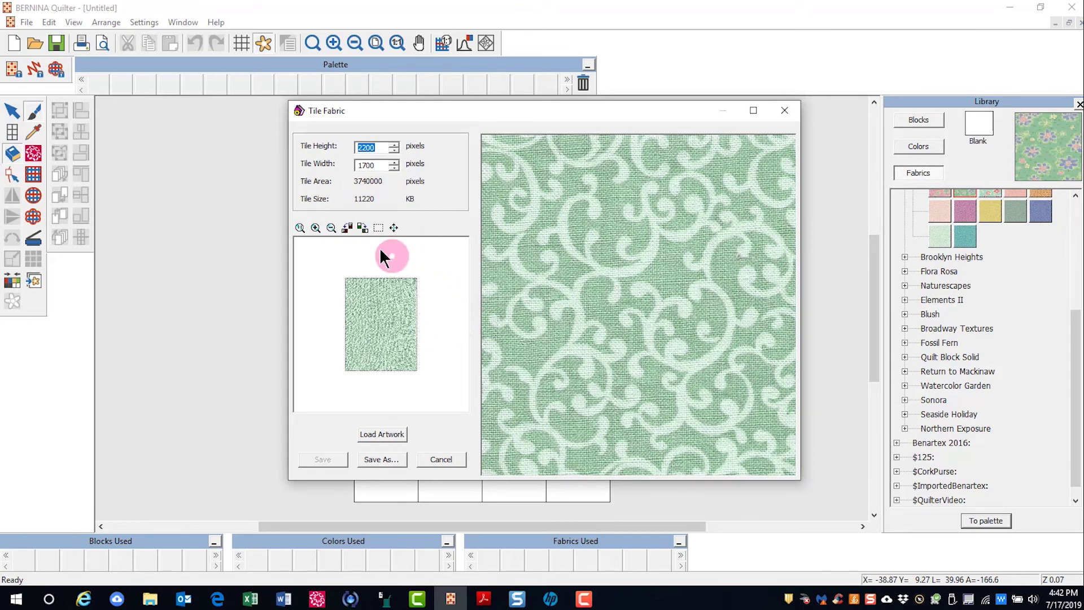
Mark a smaller tile area and save it as 'Light Green Swirl' in $ScannedFabrics
{"action": "left_click", "coordinate": [379, 229]}
{"action": "left_click_drag", "start_coordinate": [357, 302], "coordinate": [398, 349]}
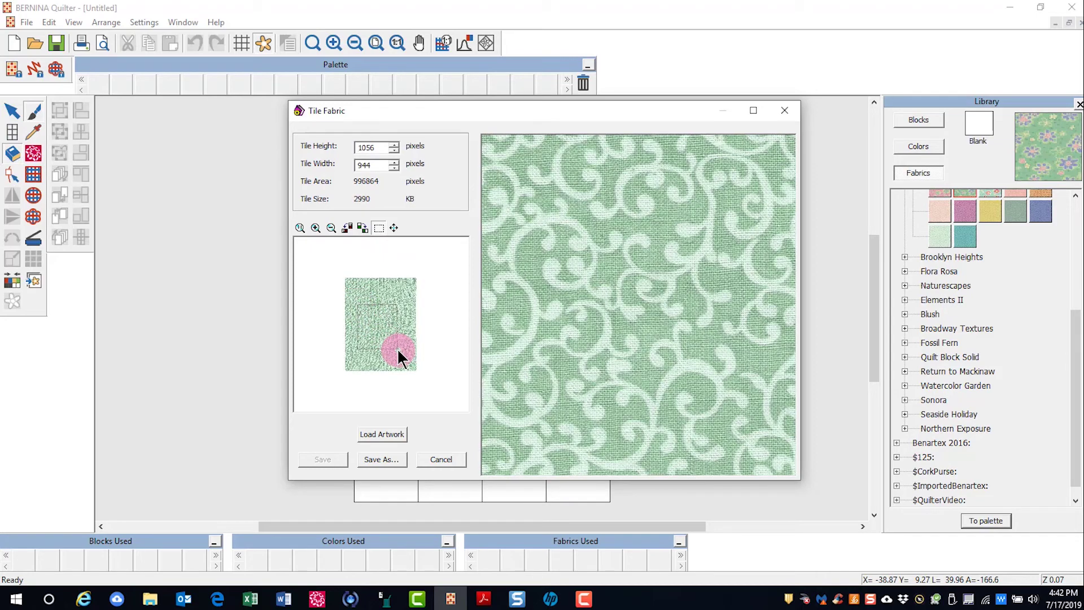
{"action": "left_click", "coordinate": [403, 459]}
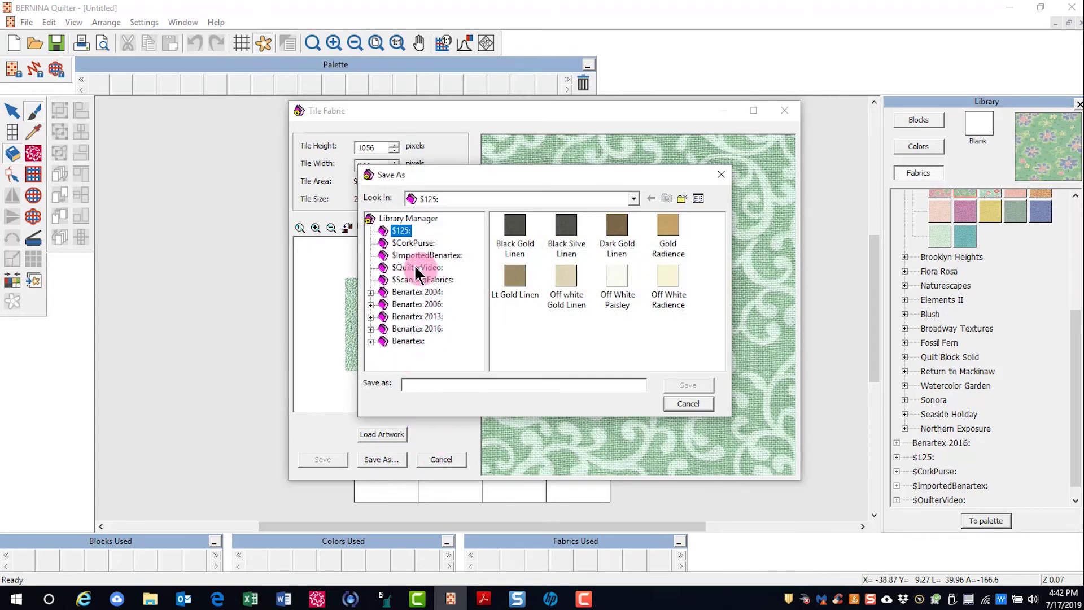
{"action": "left_click", "coordinate": [419, 280]}
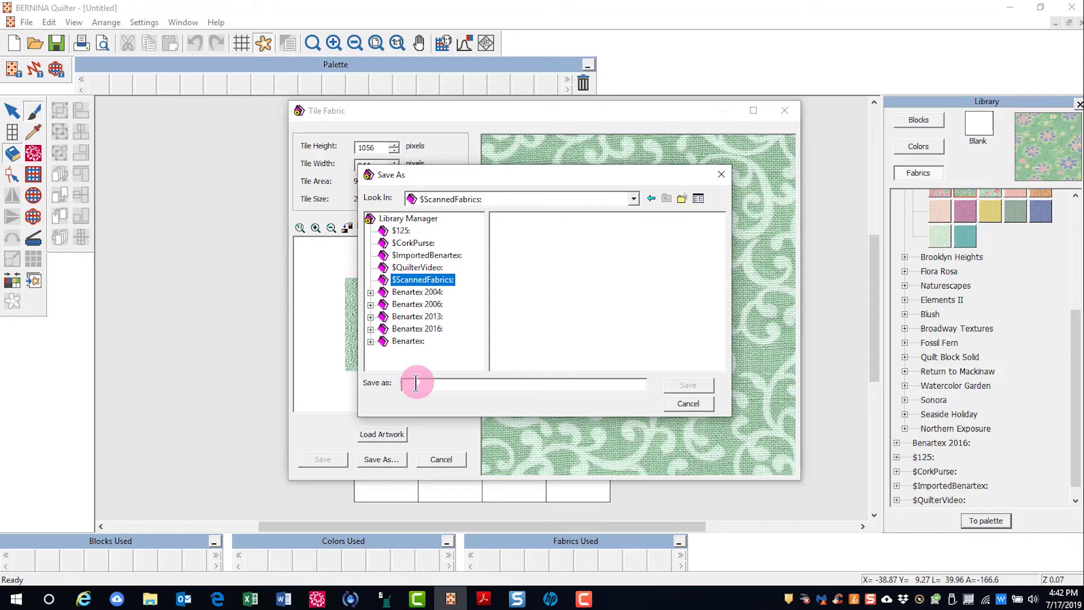
{"action": "type", "text": "Li"}
{"action": "type", "text": "l"}
{"action": "type", "text": " G"}
{"action": "type", "text": "reen Swirl"}
{"action": "left_click", "coordinate": [686, 385]}
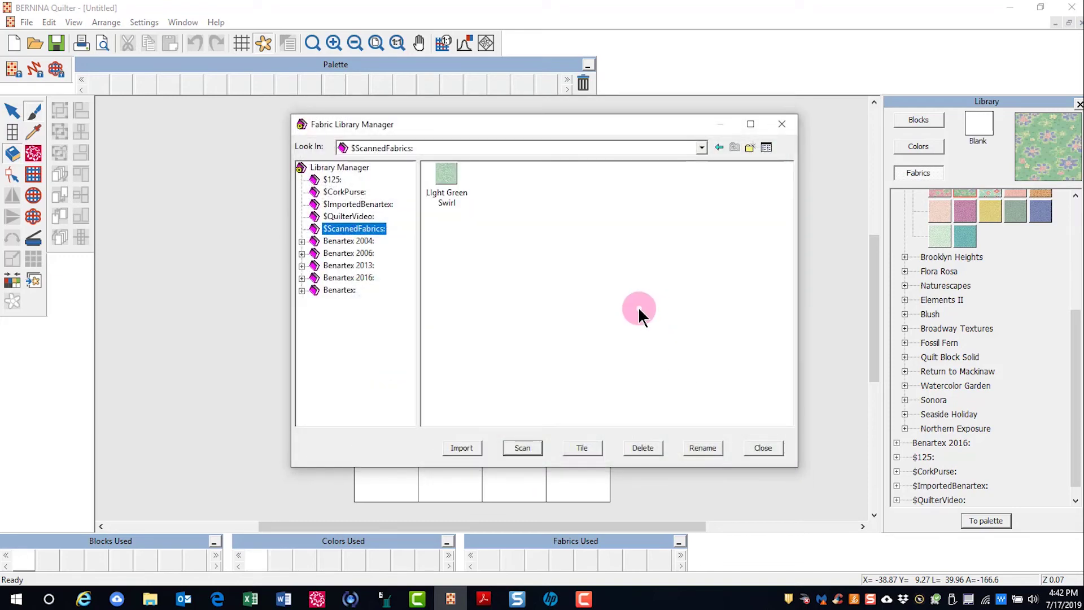
Import Scanned Fabric.jpg into $ScannedFabrics using the All Files filter
{"action": "left_click", "coordinate": [463, 449]}
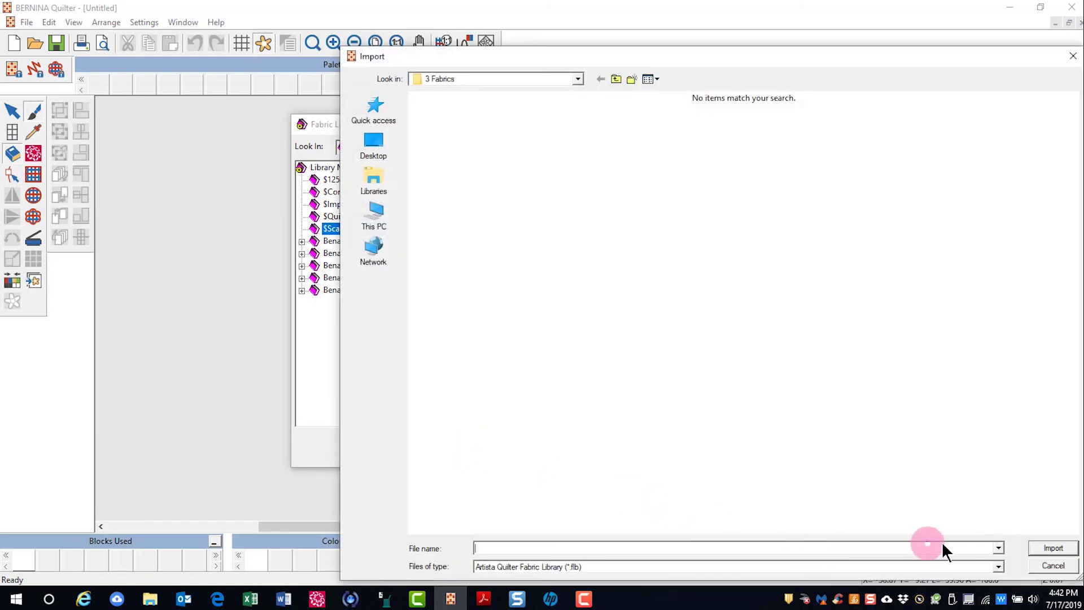
{"action": "left_click", "coordinate": [1001, 567]}
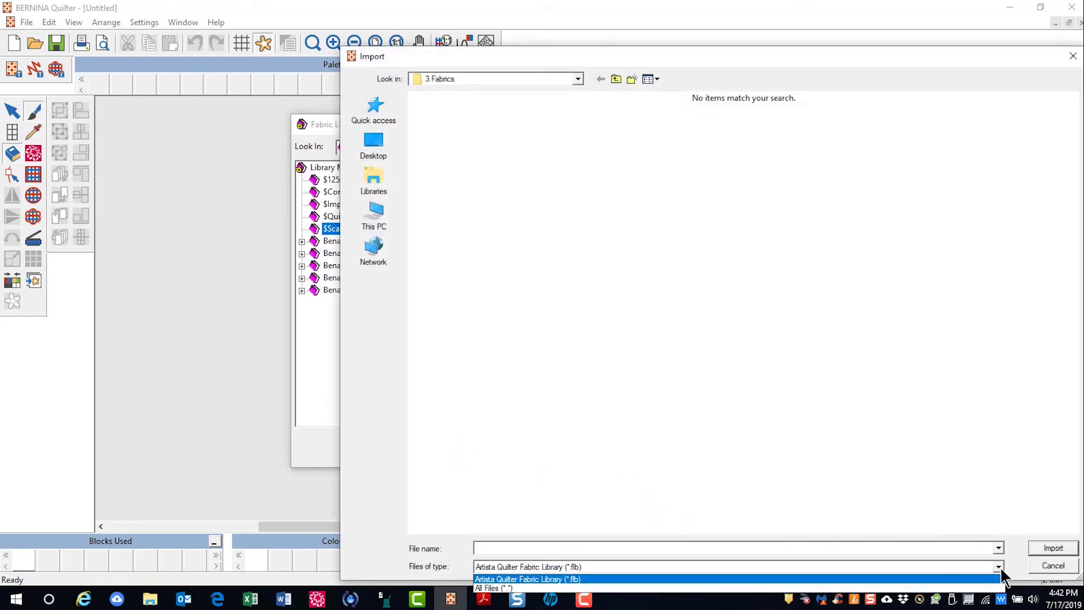
{"action": "left_click", "coordinate": [952, 588]}
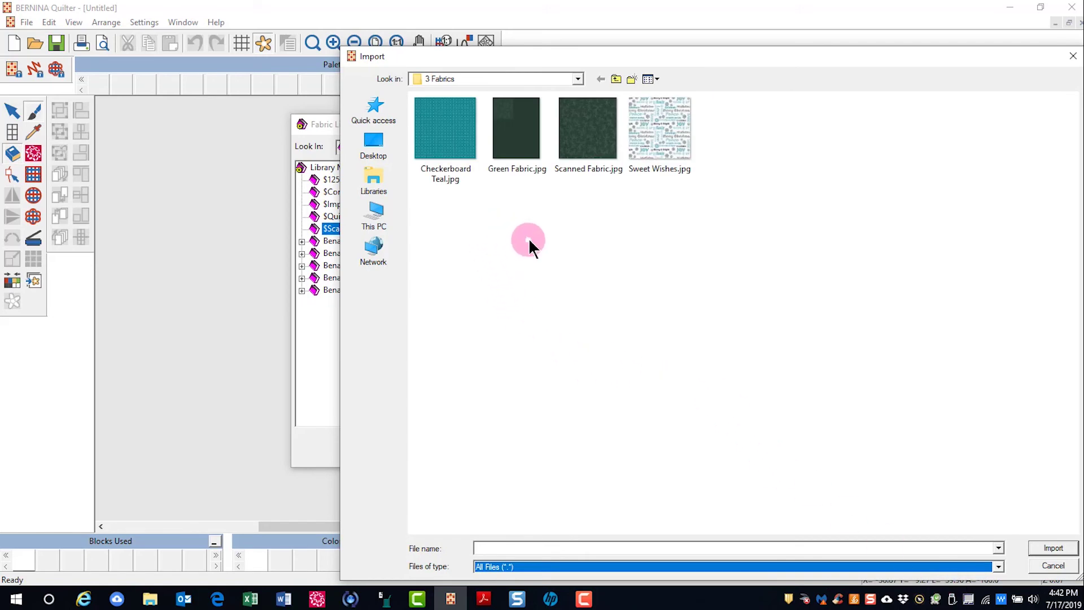
{"action": "left_click", "coordinate": [592, 165]}
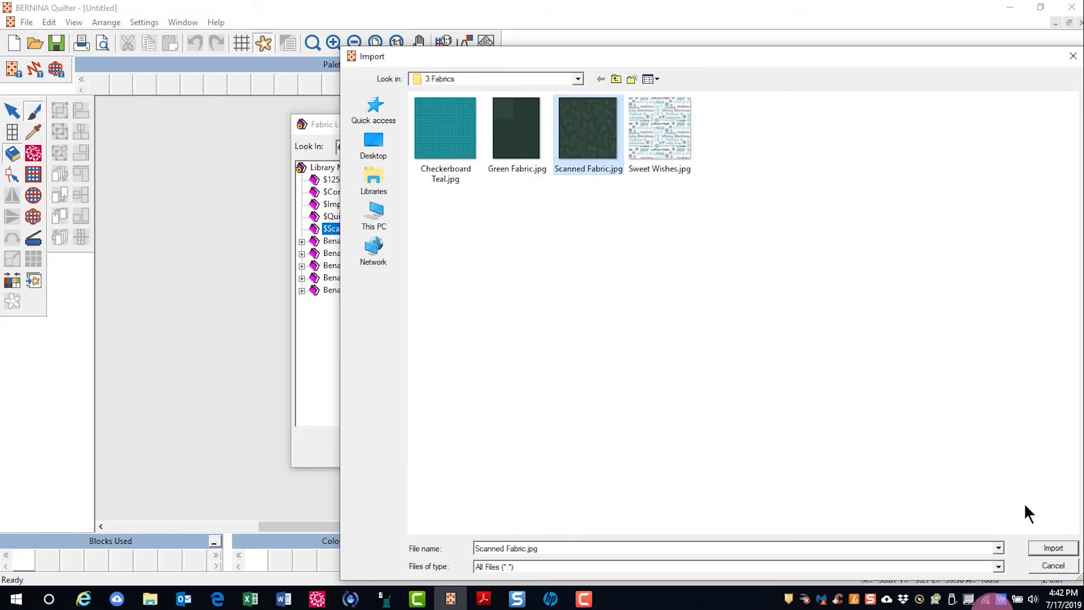
{"action": "left_click", "coordinate": [1046, 547]}
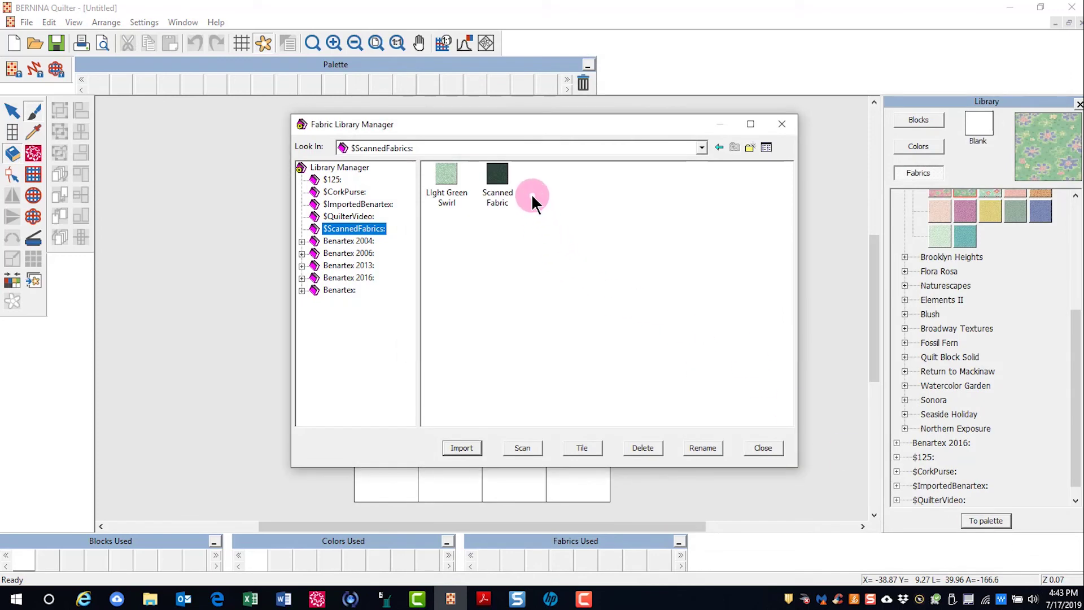
Open Scanned Fabric for tiling and mark a smaller 640 × 676 pixel tile area
{"action": "left_click", "coordinate": [815, 293]}
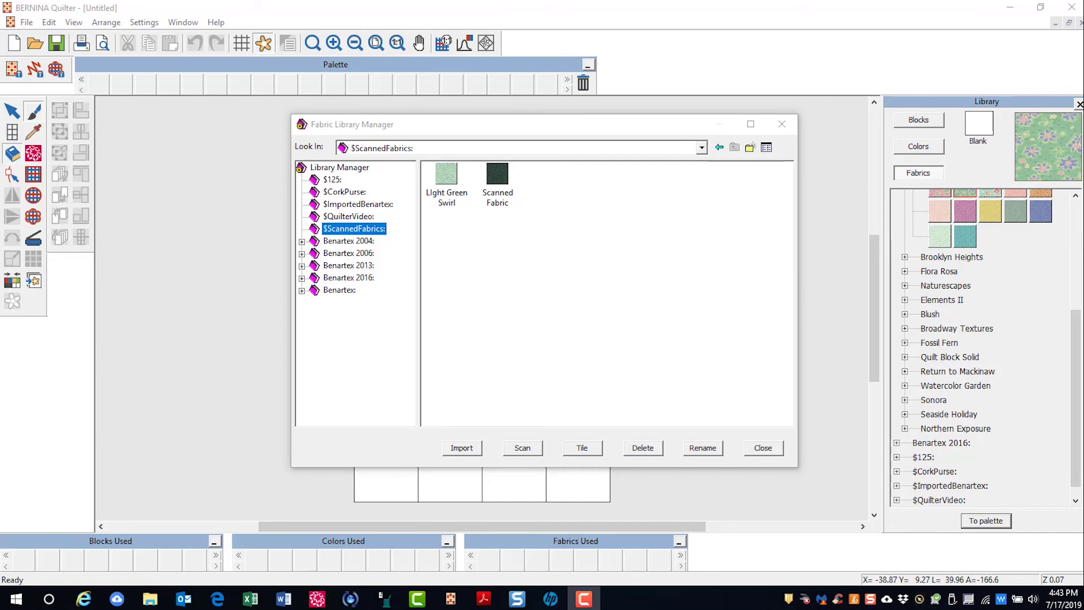
{"action": "left_click", "coordinate": [502, 179]}
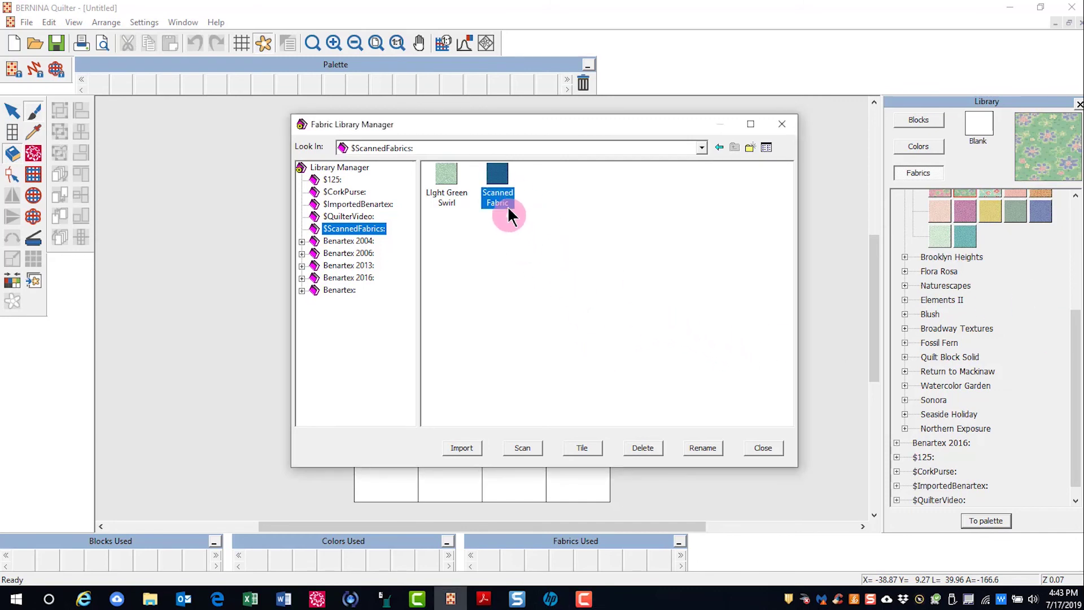
{"action": "left_click", "coordinate": [604, 451]}
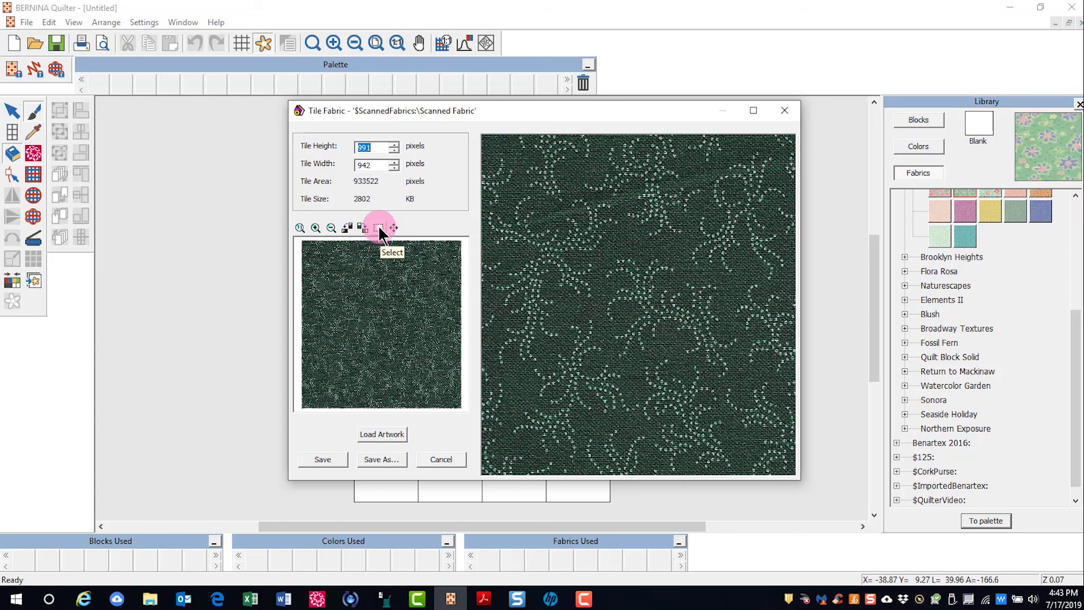
{"action": "left_click", "coordinate": [380, 228]}
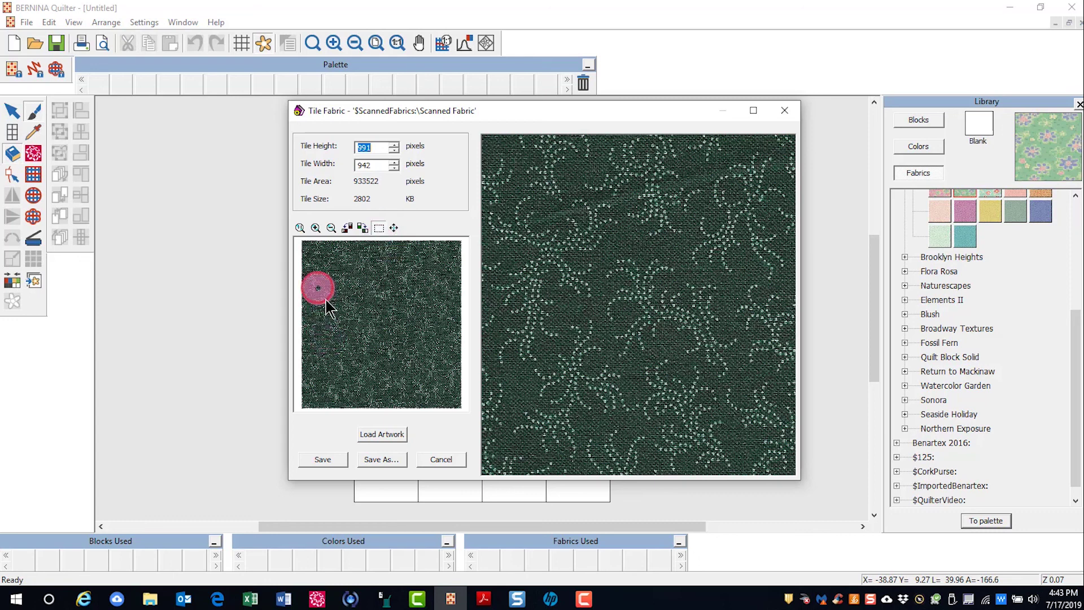
{"action": "left_click_drag", "start_coordinate": [318, 287], "coordinate": [433, 402]}
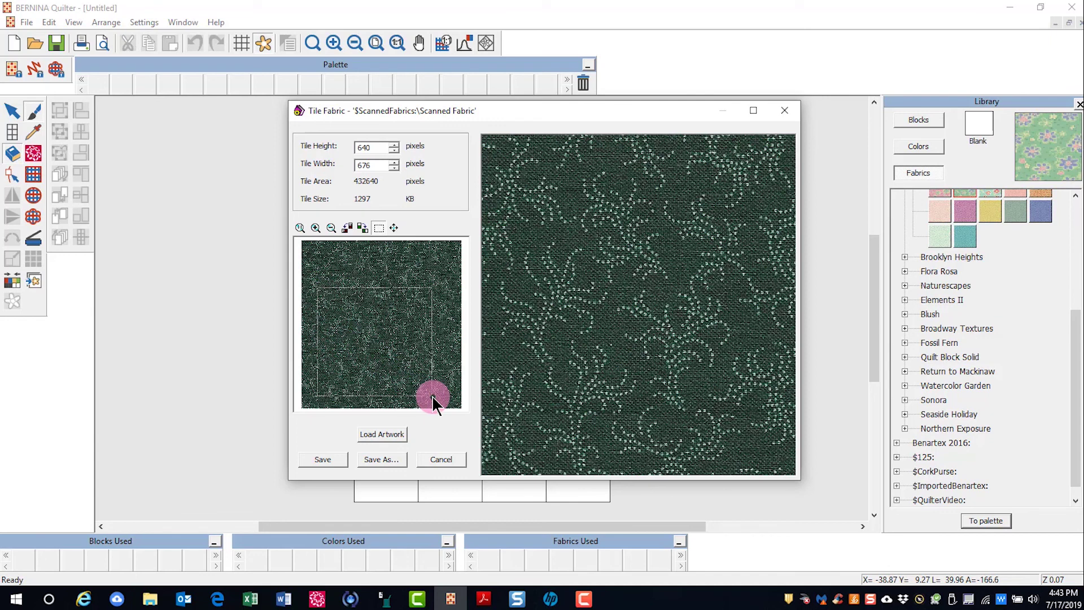